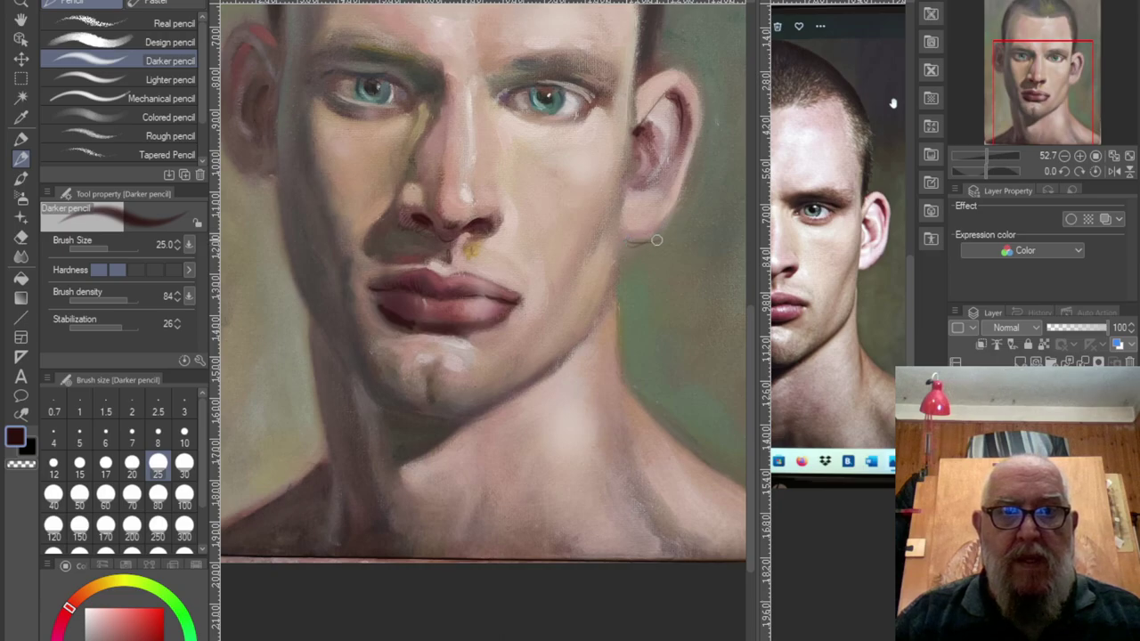
Darken the background under and beside the lit ear with Darker pencil strokes, sampling a dark colour from the reference photo's background.
drag(622, 252, 613, 305)
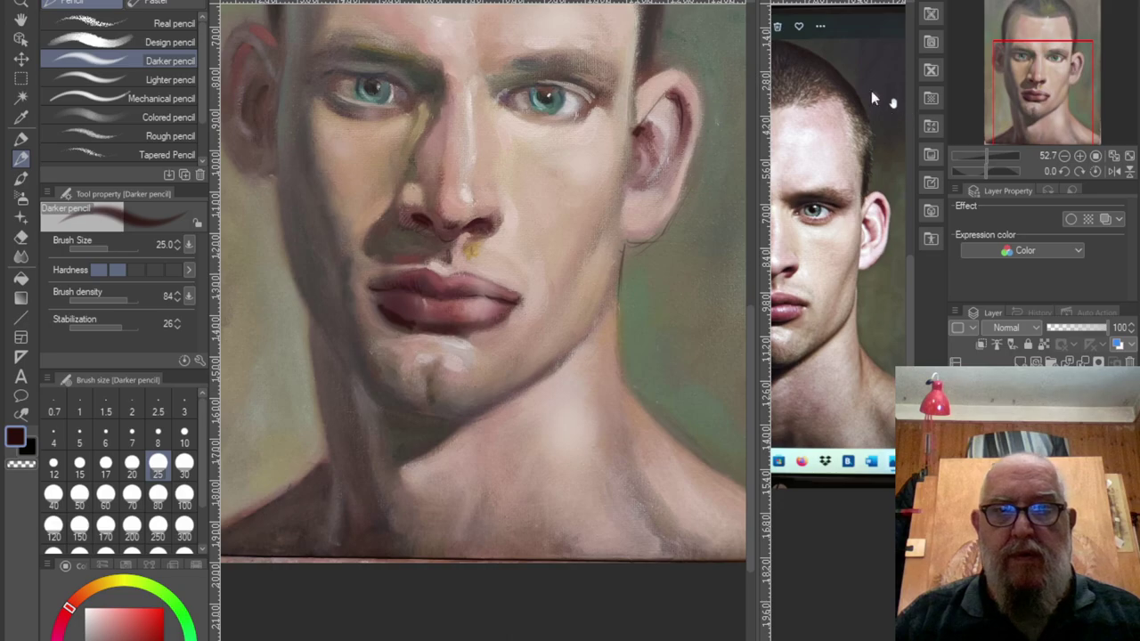
click(872, 98)
click(885, 73)
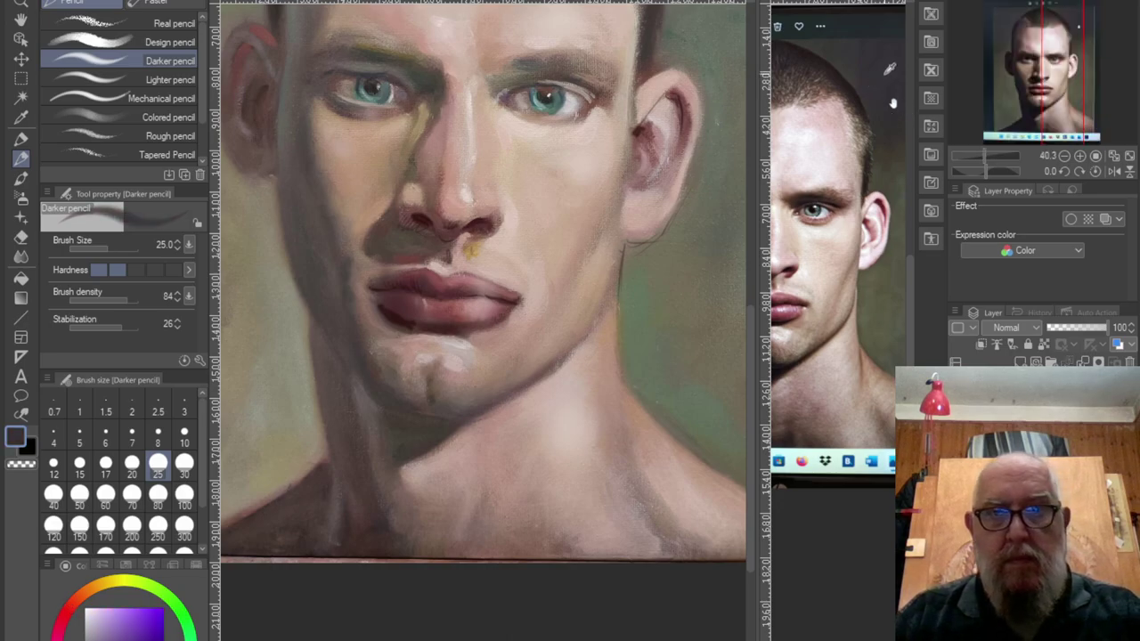
click(630, 247)
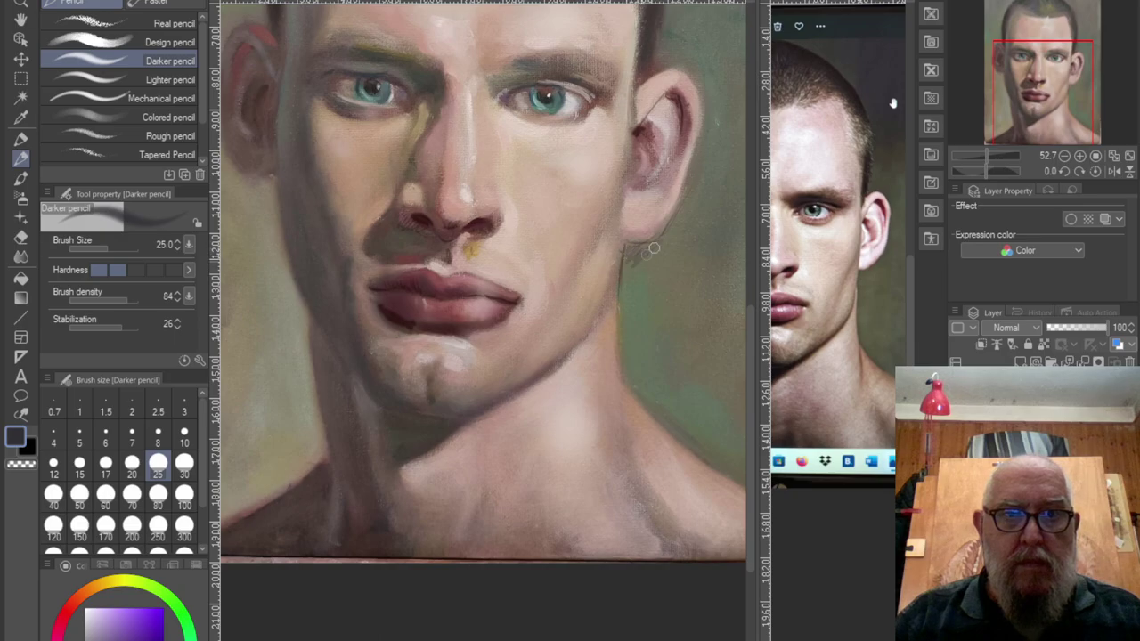
mouse_move(683, 214)
mouse_down()
mouse_move(634, 264)
mouse_move(641, 285)
mouse_up()
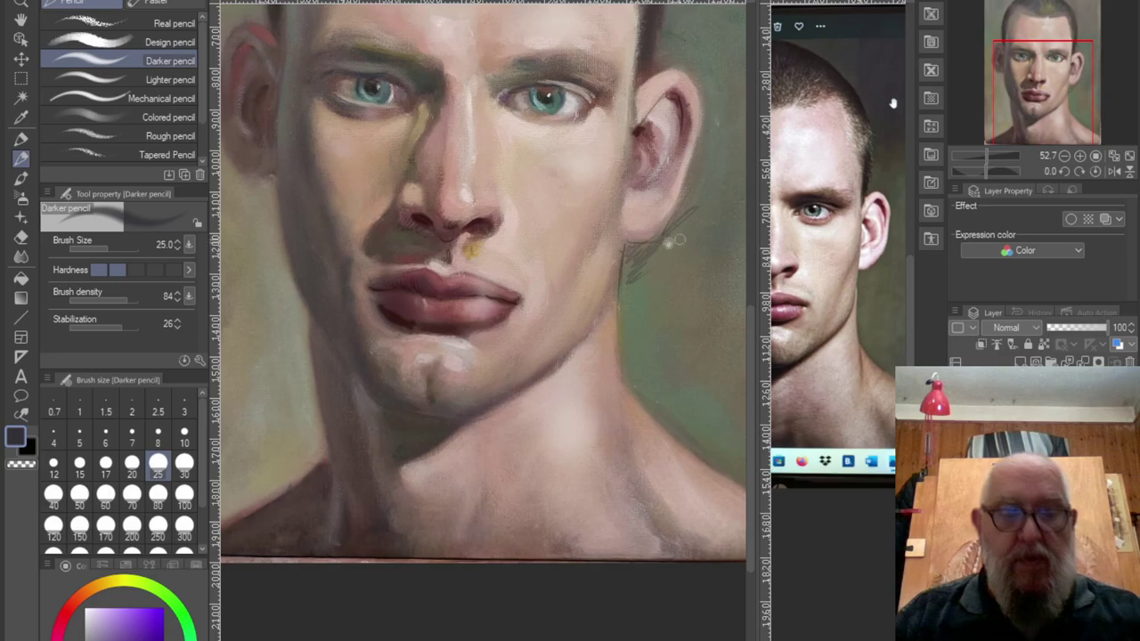
Sample a shadow tone near the shaded cheek and pencil strokes around the outer corner of the shaded eye.
scroll(534, 214, left, 5)
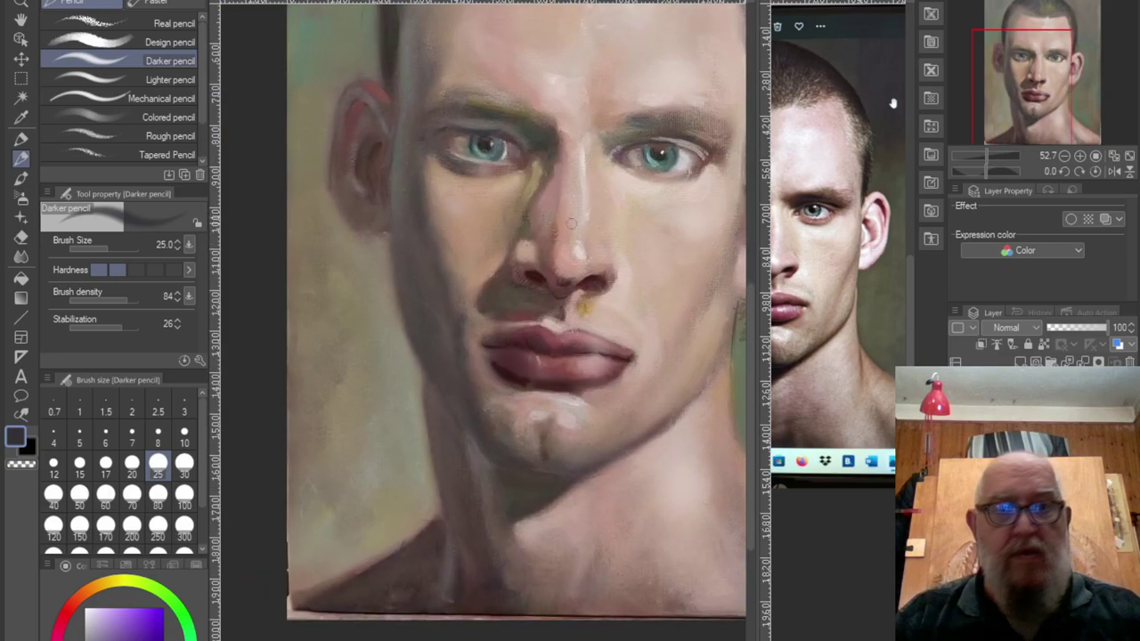
alt+click(425, 187)
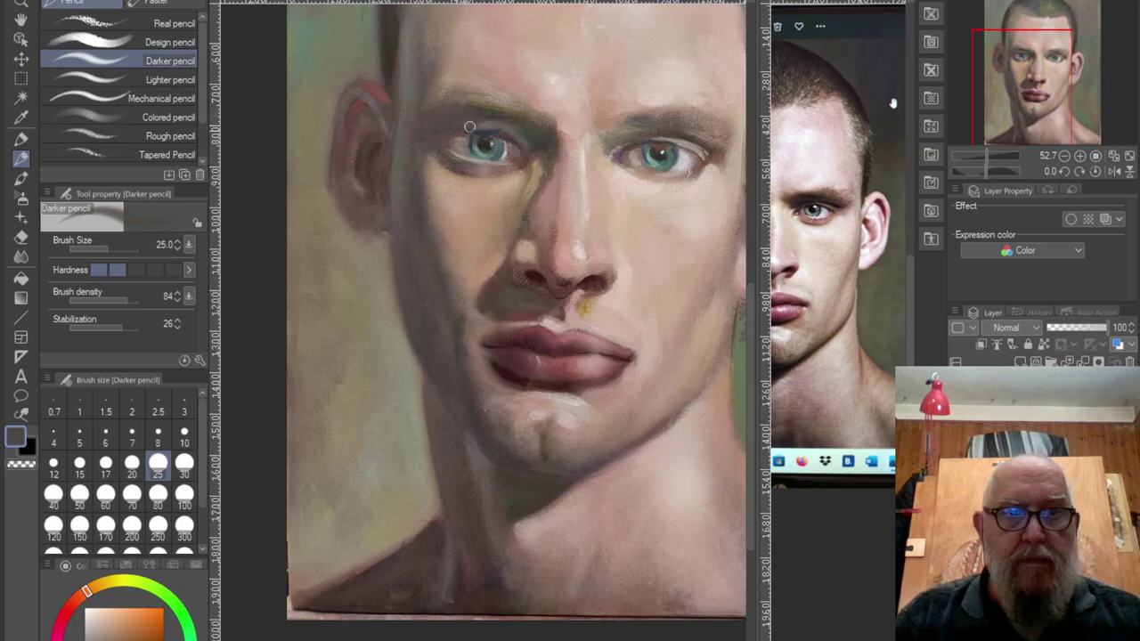
drag(436, 149, 464, 153)
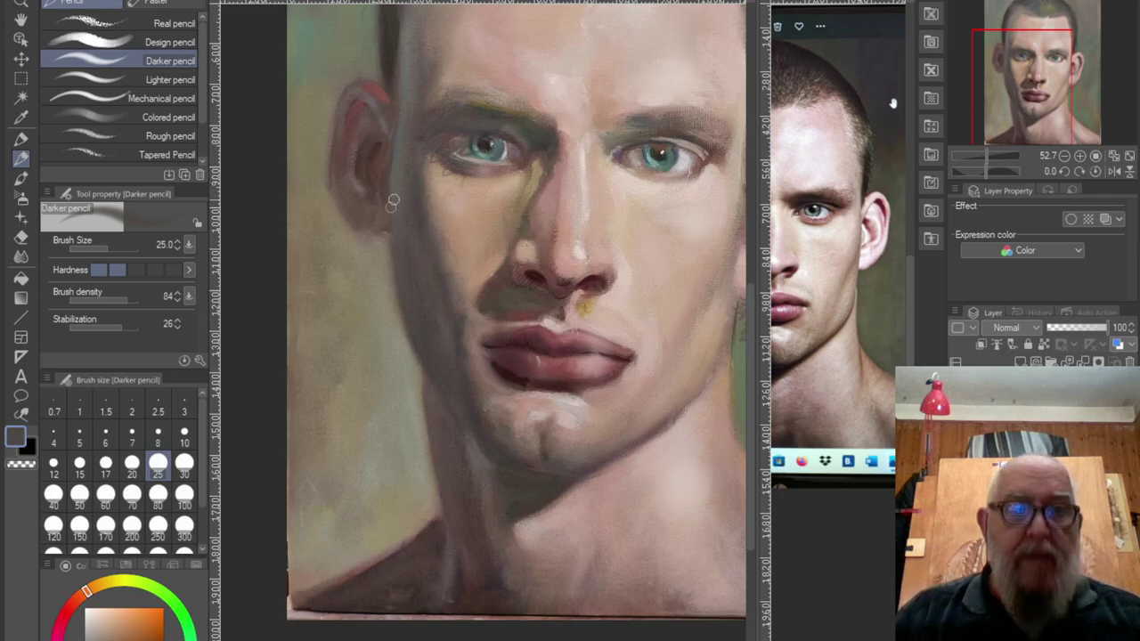
Arrange the painting and the reference photo side by side, widening the reference view so that both whole faces are in view.
scroll(421, 229, up, 1)
scroll(421, 229, down, 3)
scroll(401, 191, up, 1)
drag(479, 188, 403, 240)
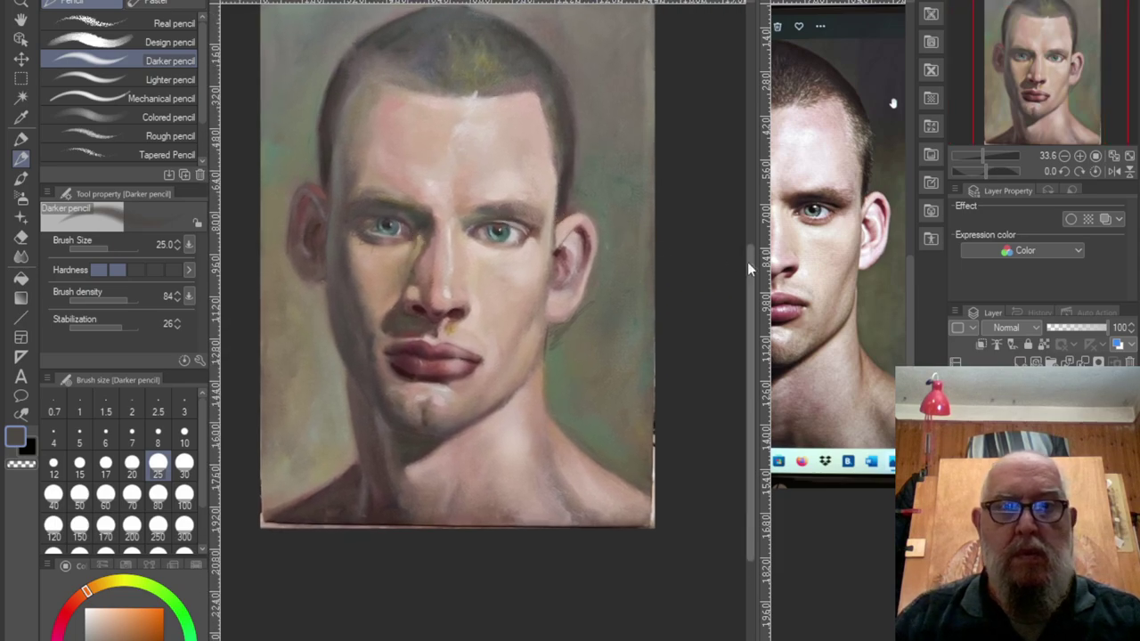
drag(756, 260, 656, 251)
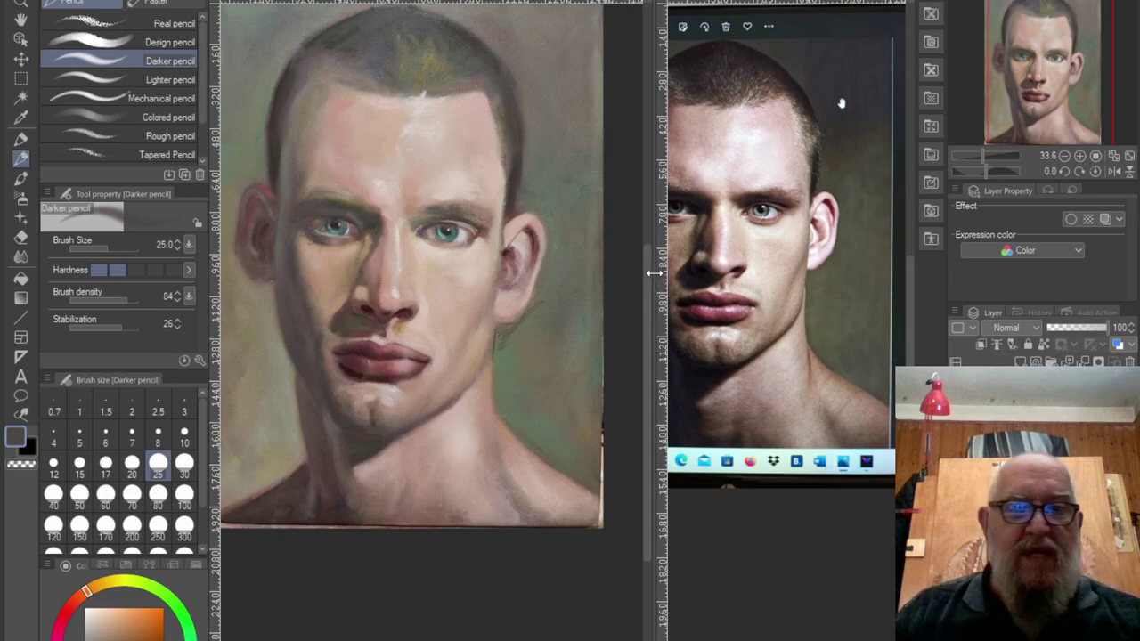
drag(653, 274, 608, 268)
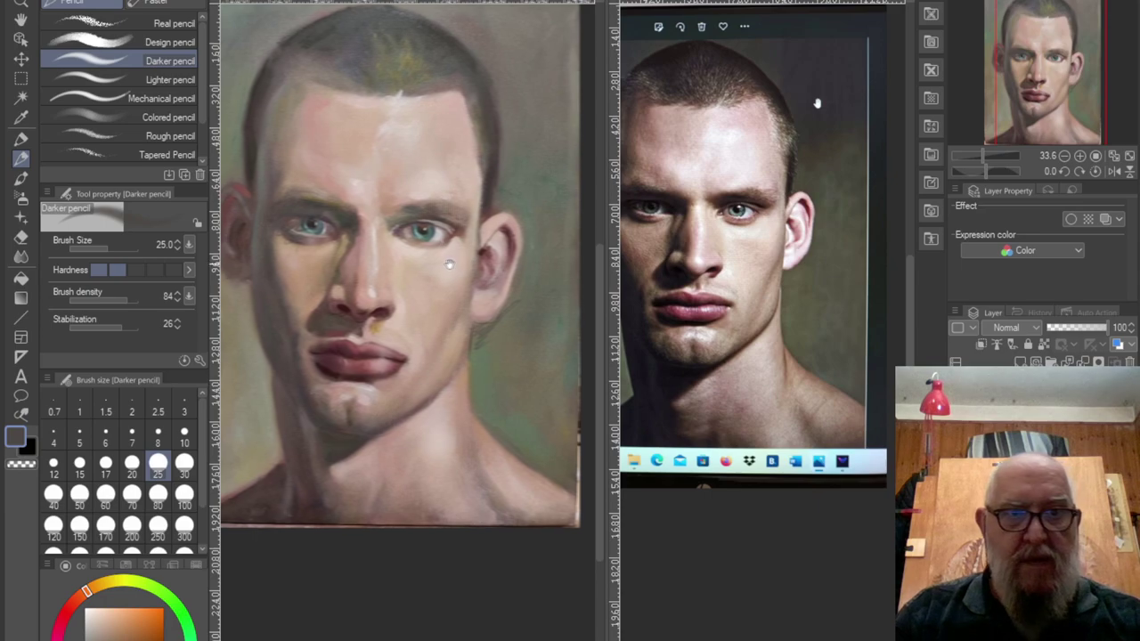
click(762, 251)
drag(753, 256, 787, 265)
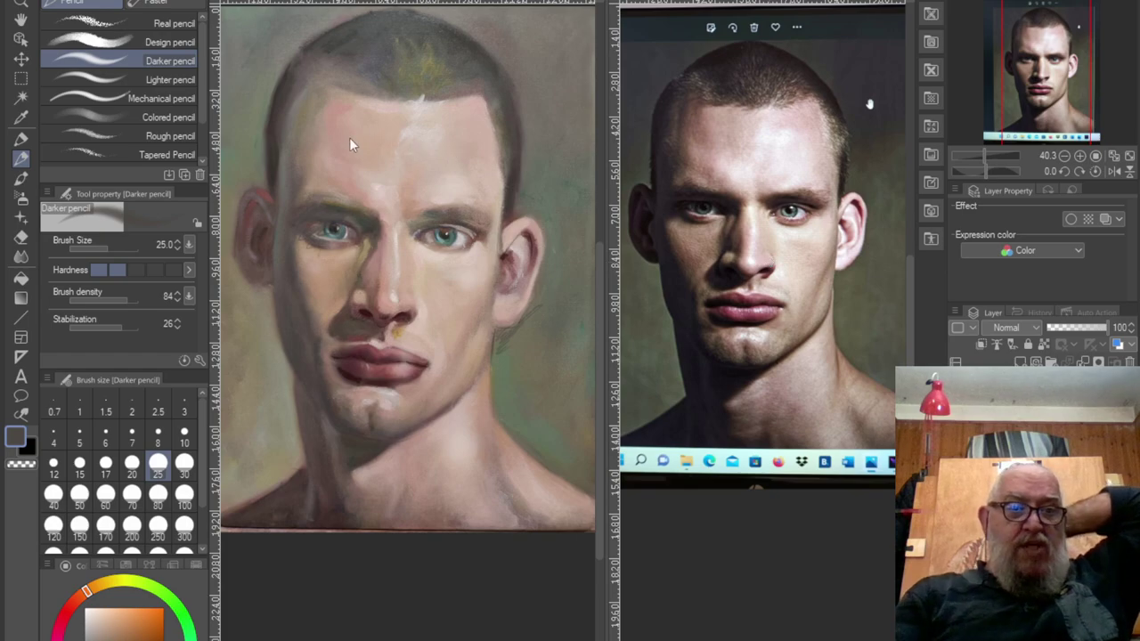
click(311, 89)
mouse_move(326, 140)
mouse_down()
mouse_move(298, 111)
mouse_move(260, 178)
mouse_up()
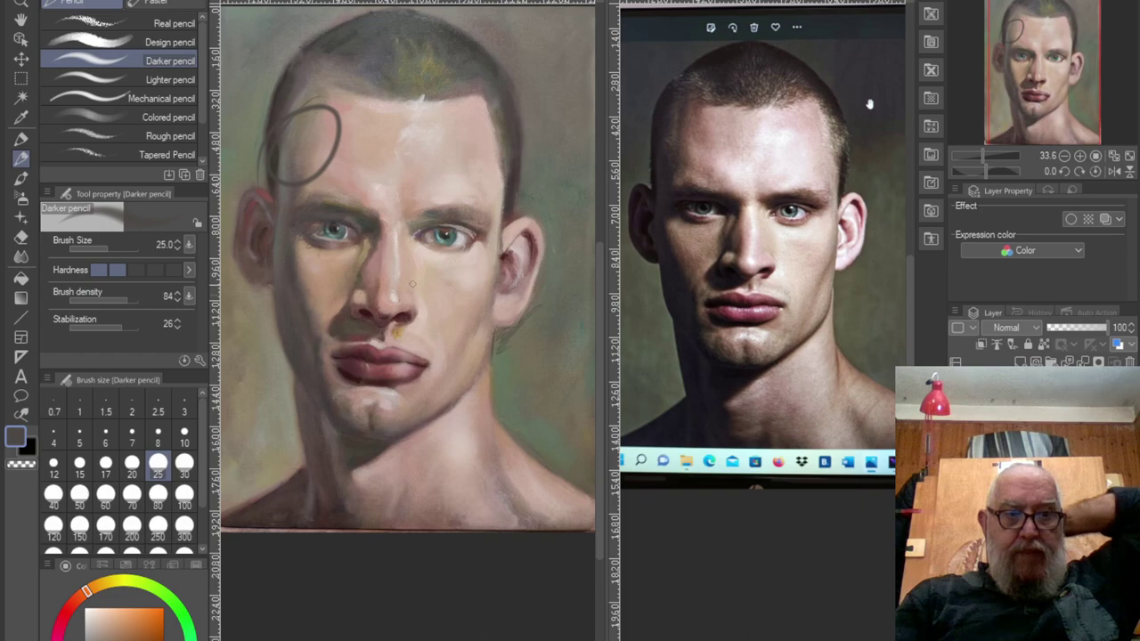
drag(322, 258, 302, 307)
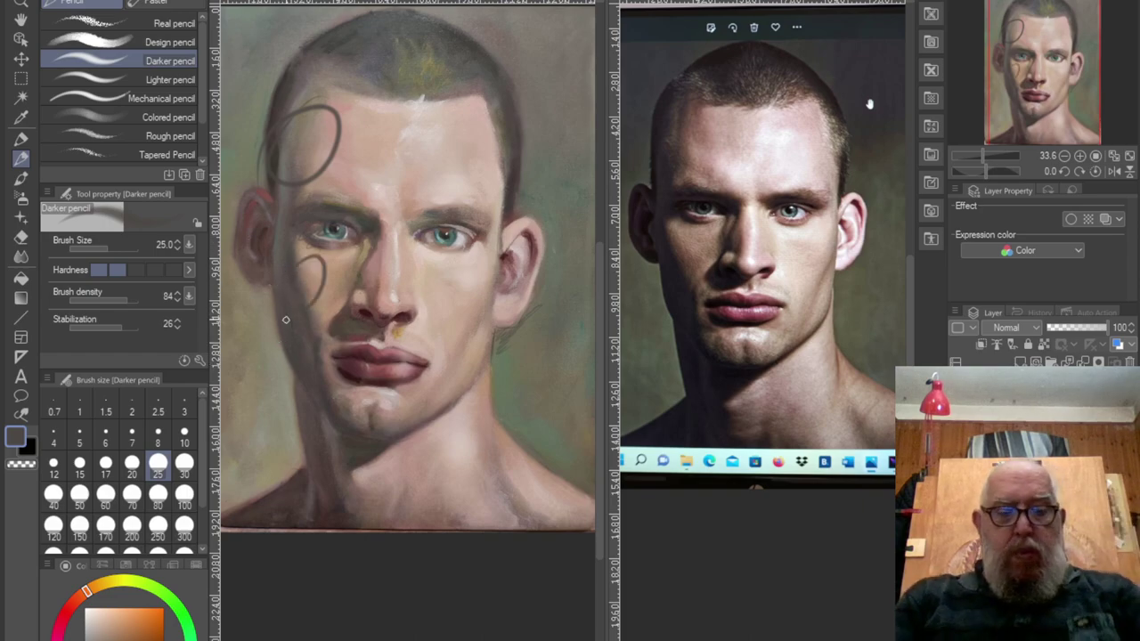
key(ctrl+z)
key(ctrl+z)
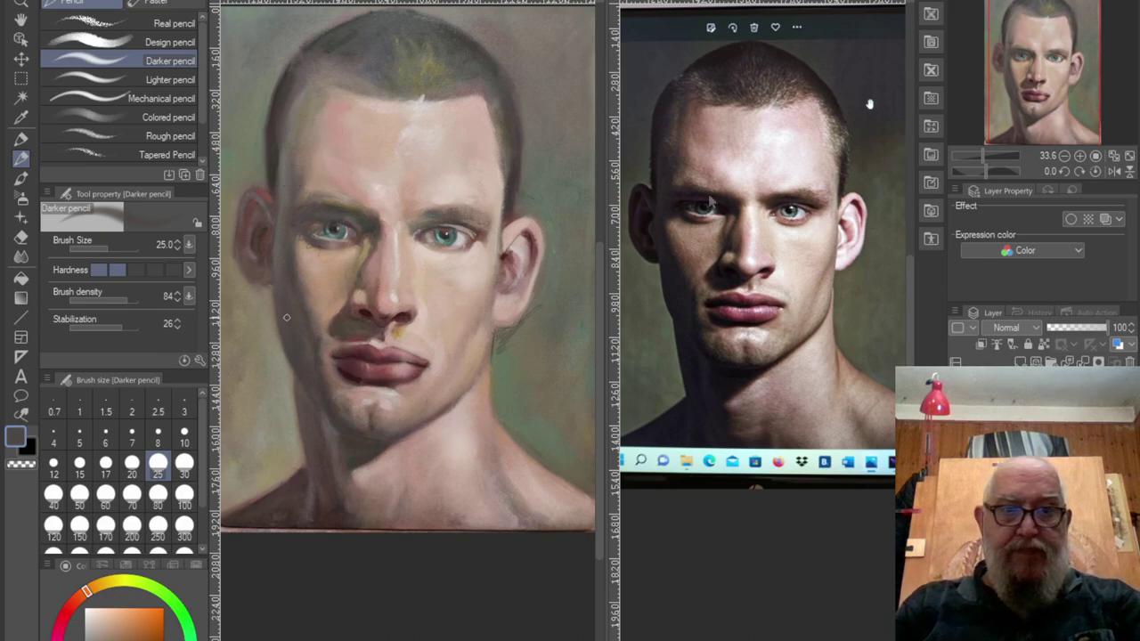
Sample the dark shadow colour from the reference's shaded cheek and darken the painting's shaded temple with the Highlight airbrush.
click(683, 273)
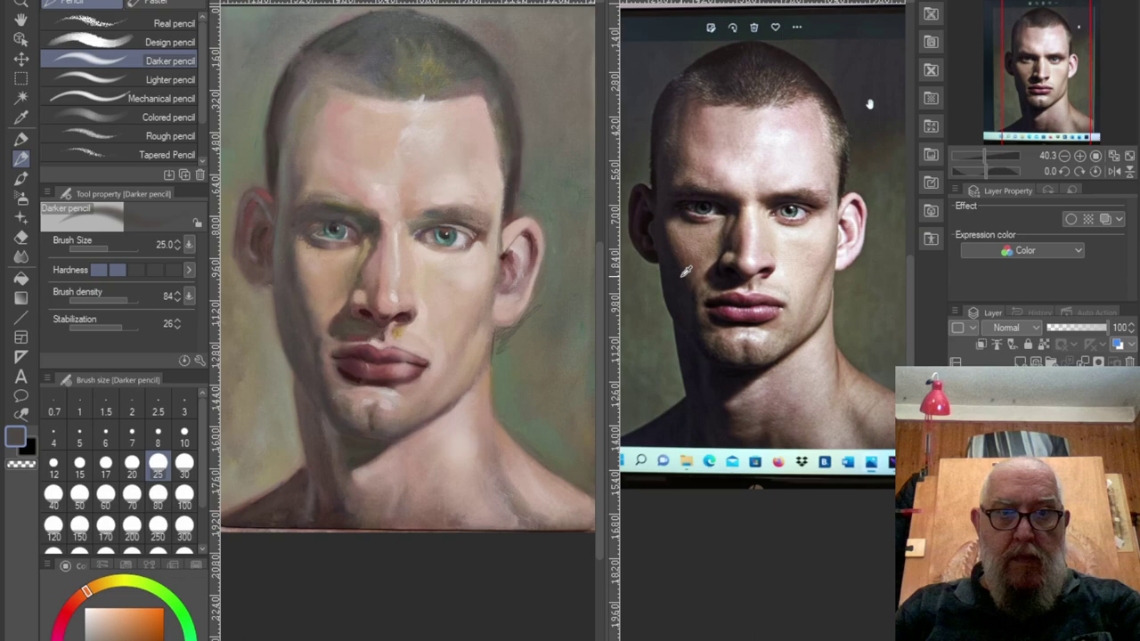
alt+click(685, 273)
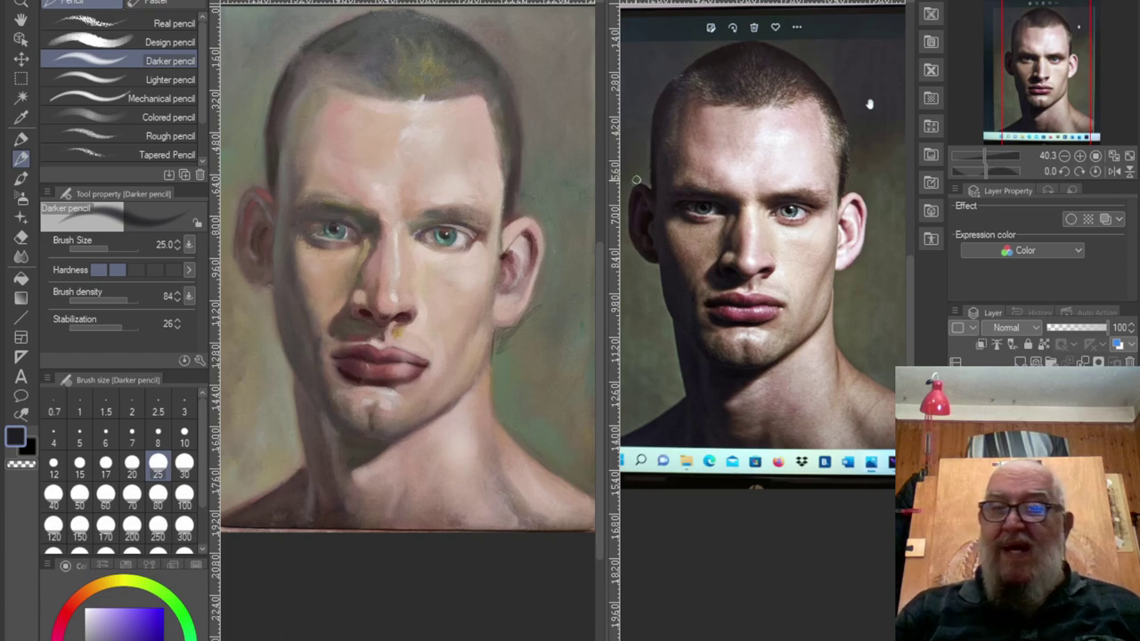
click(296, 175)
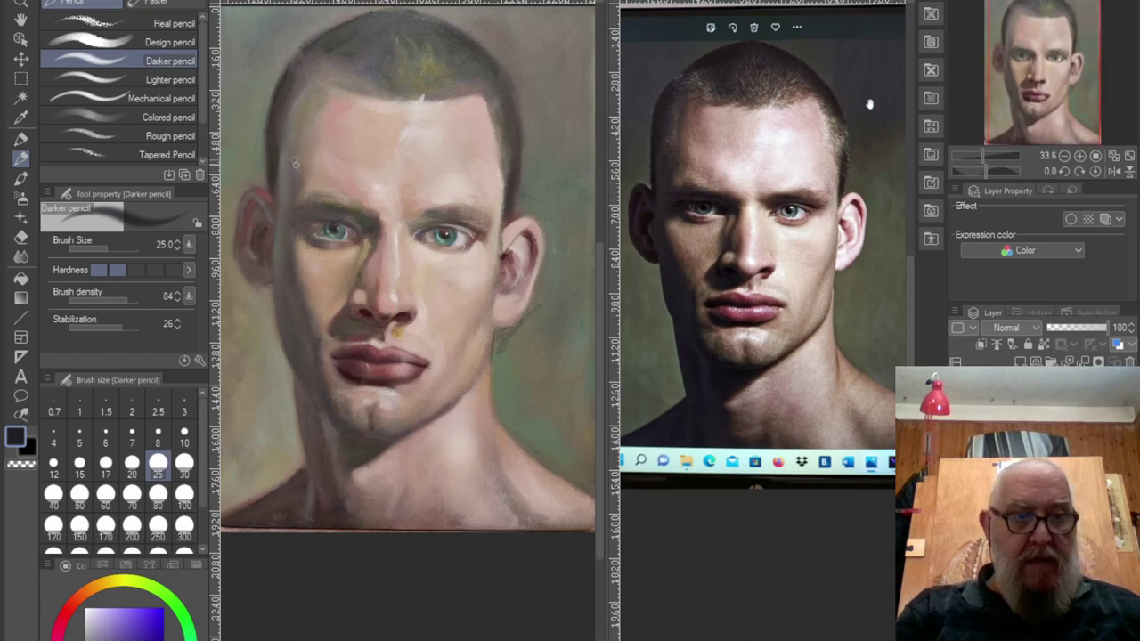
click(22, 201)
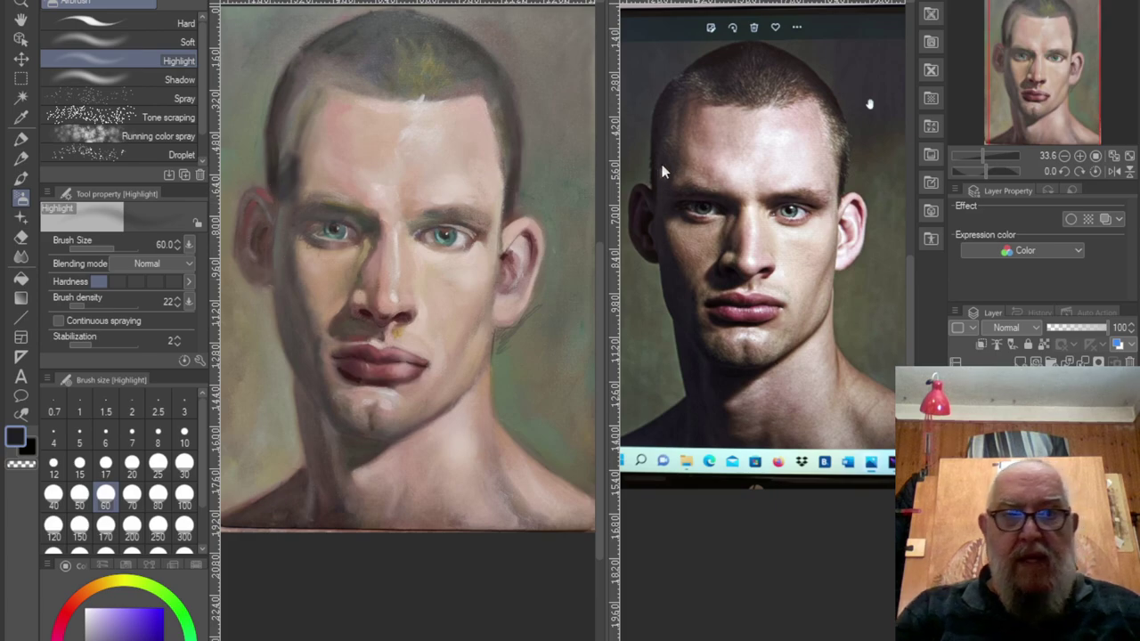
Extend the dark airbrush shading from the temple around the eye socket and down the shaded cheek, jaw and neck.
click(662, 187)
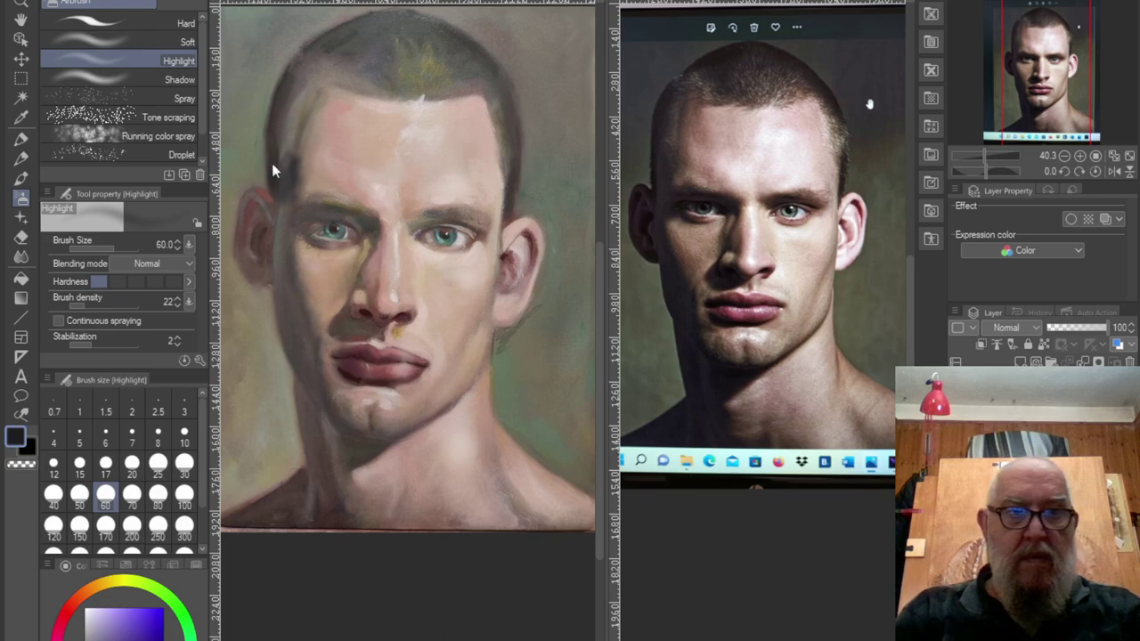
click(348, 163)
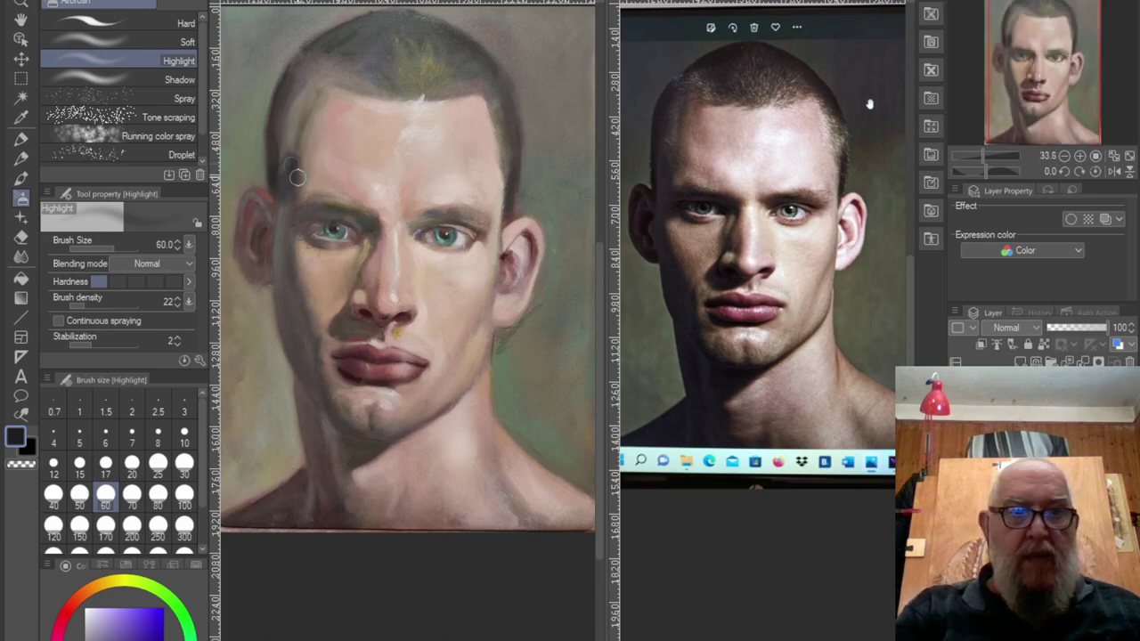
mouse_move(294, 180)
mouse_down()
mouse_move(276, 148)
mouse_move(280, 174)
mouse_up()
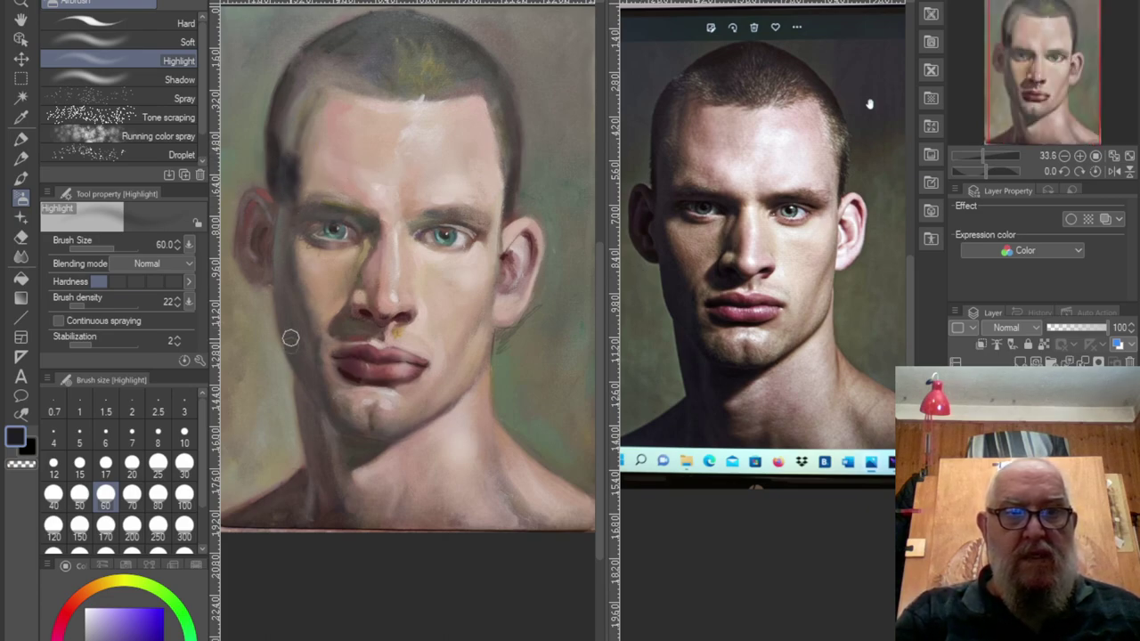
mouse_move(323, 253)
mouse_down()
mouse_move(288, 259)
mouse_move(312, 217)
mouse_move(276, 254)
mouse_up()
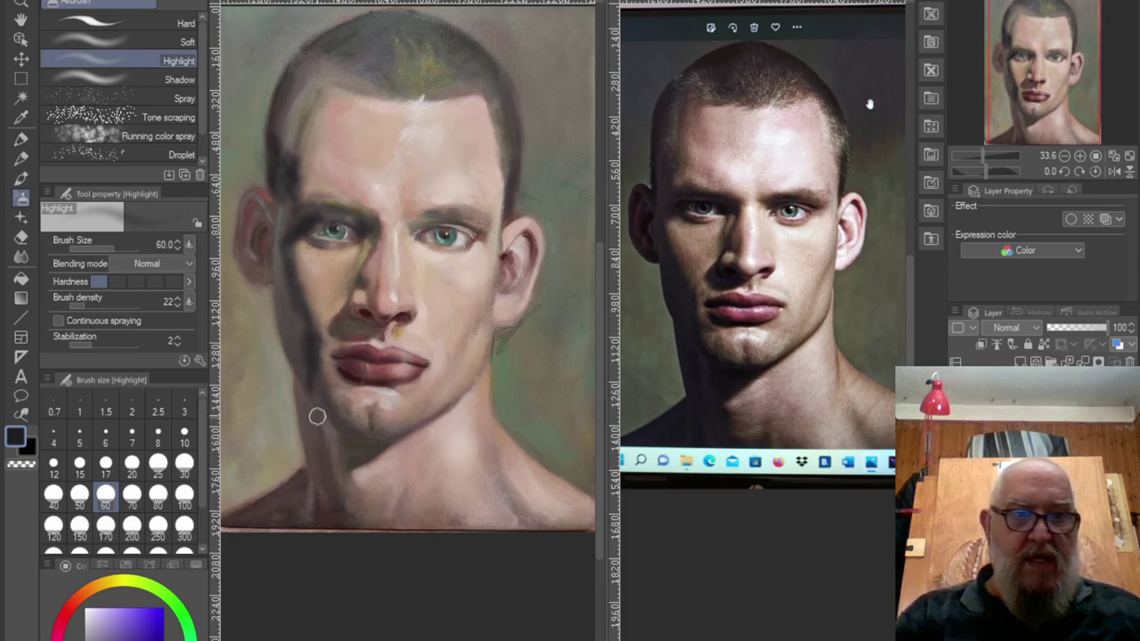
mouse_move(302, 392)
mouse_down()
mouse_move(306, 437)
mouse_move(331, 489)
mouse_move(330, 454)
mouse_up()
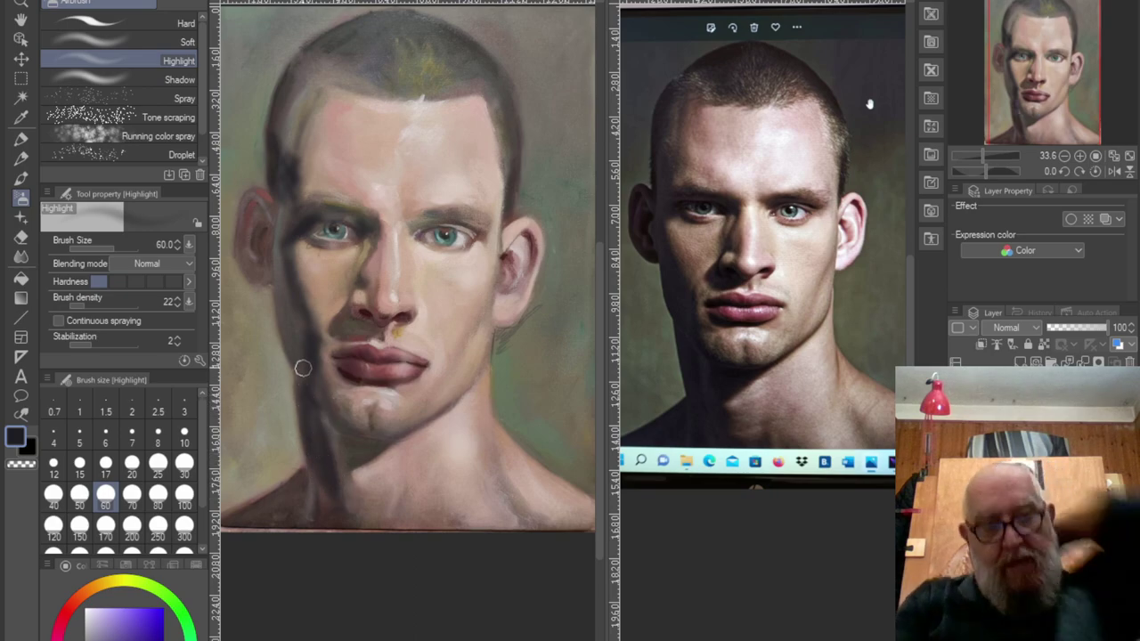